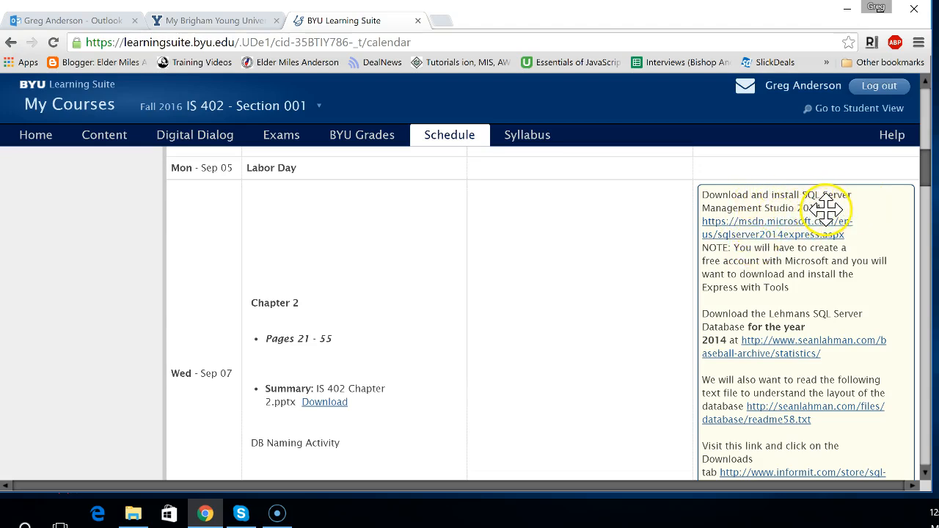
Open the SQL Server 2014 Express page from the September 7 schedule entry, follow its registration and download link, and sign in to the Microsoft account.
click(799, 233)
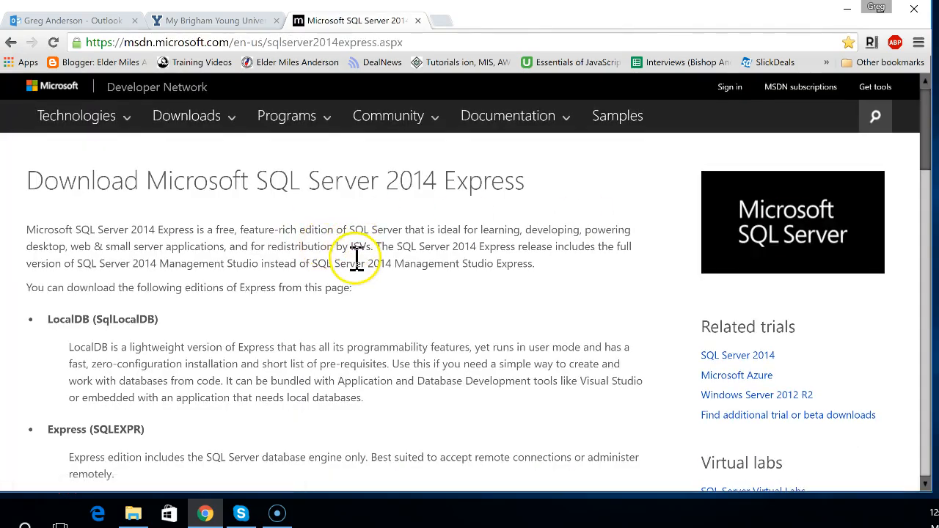
scroll(357, 260, down, 9)
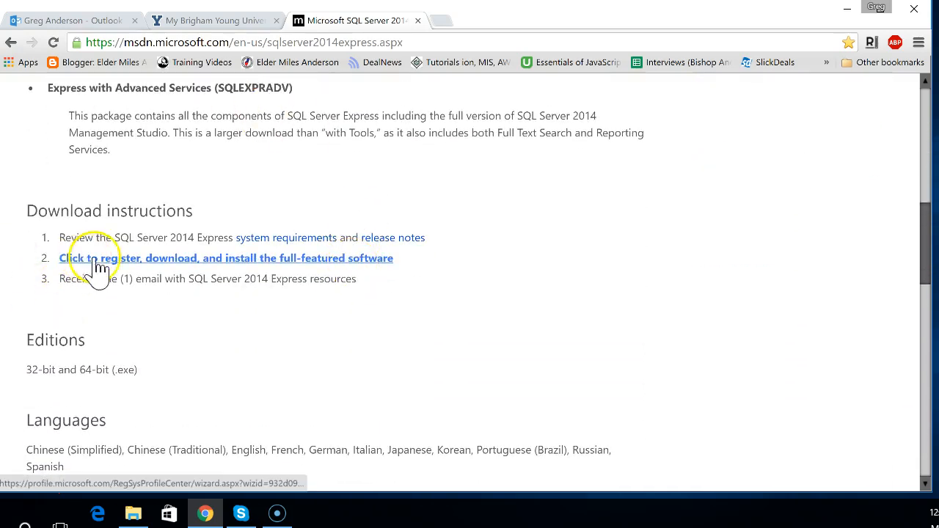
click(210, 269)
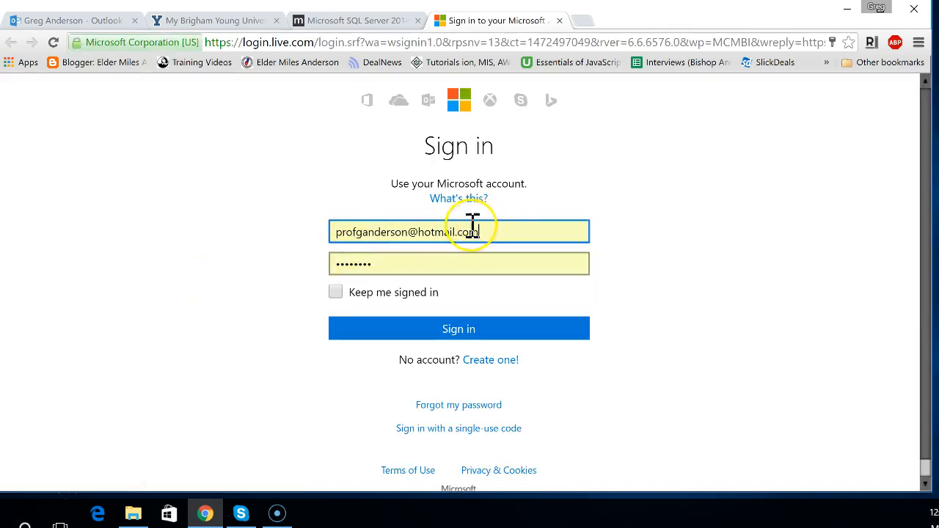
click(452, 330)
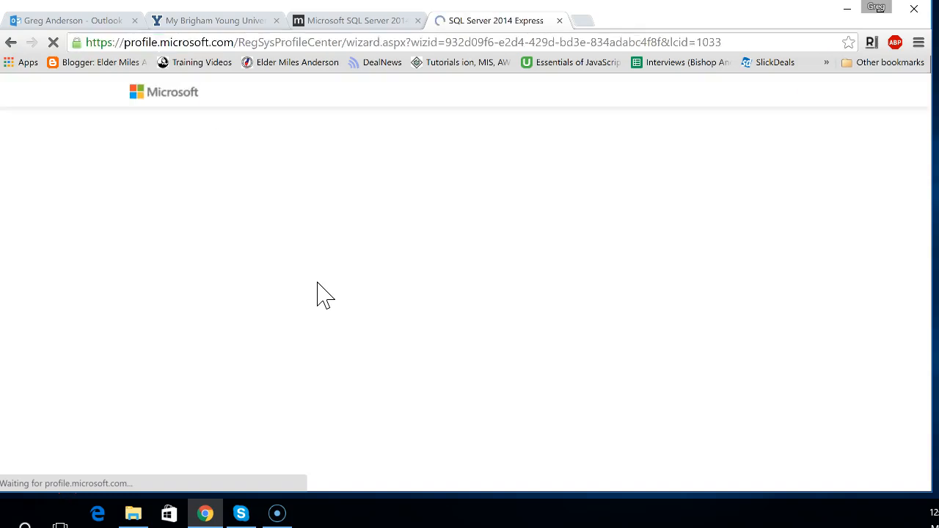
Submit the registration form with SQL Server 2014 Express with Tools 32 Bit and English selected to download the installer.
scroll(493, 319, down, 7)
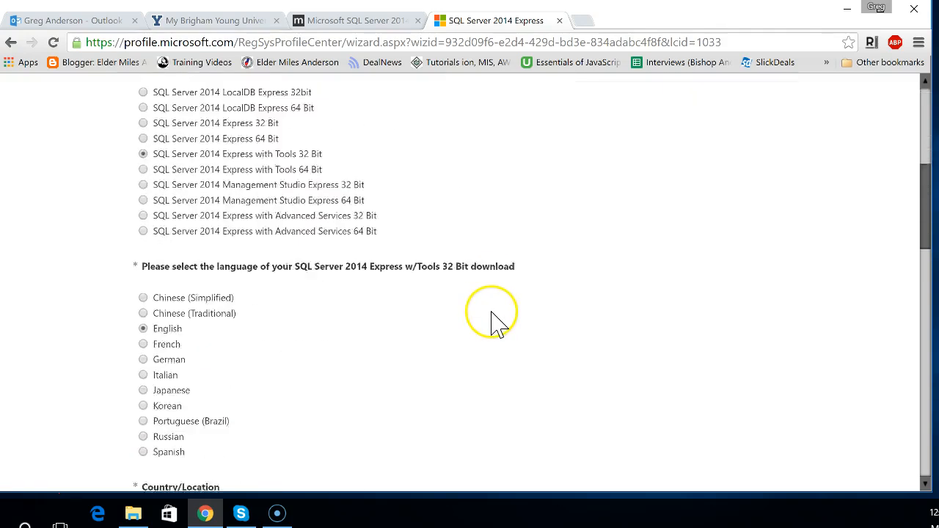
scroll(494, 325, up, 1)
scroll(554, 128, up, 1)
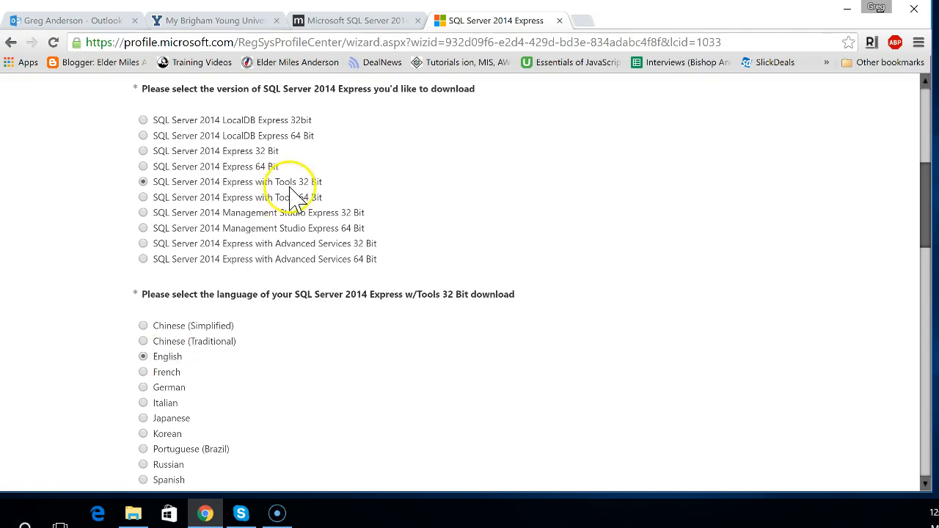
scroll(279, 367, down, 6)
scroll(276, 356, down, 4)
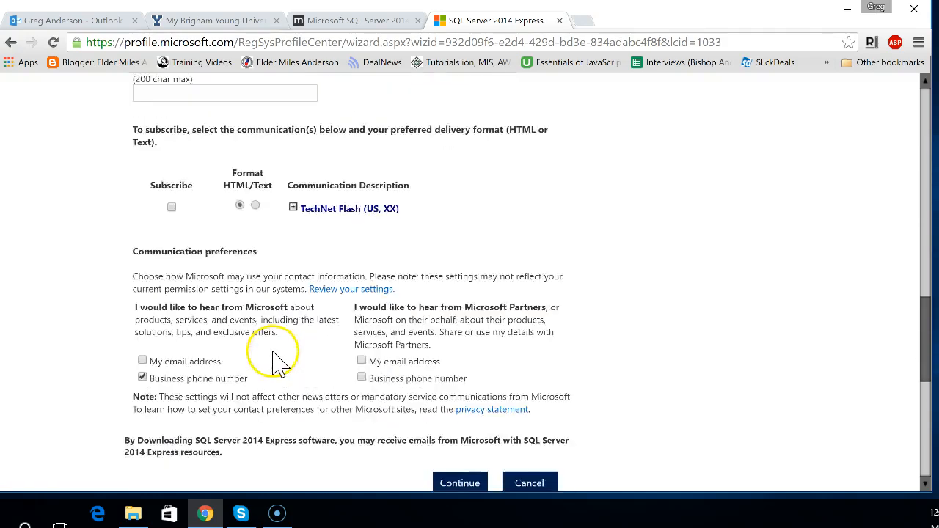
click(460, 277)
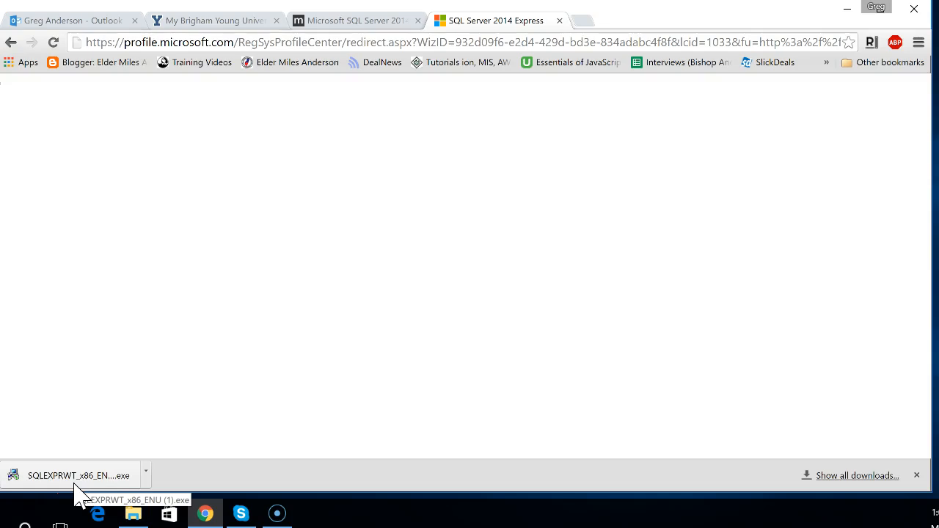
Run the downloaded SQLEXPRWT_x86_ENU installer, extract it to the default directory, and launch a new SQL Server stand-alone installation.
click(62, 478)
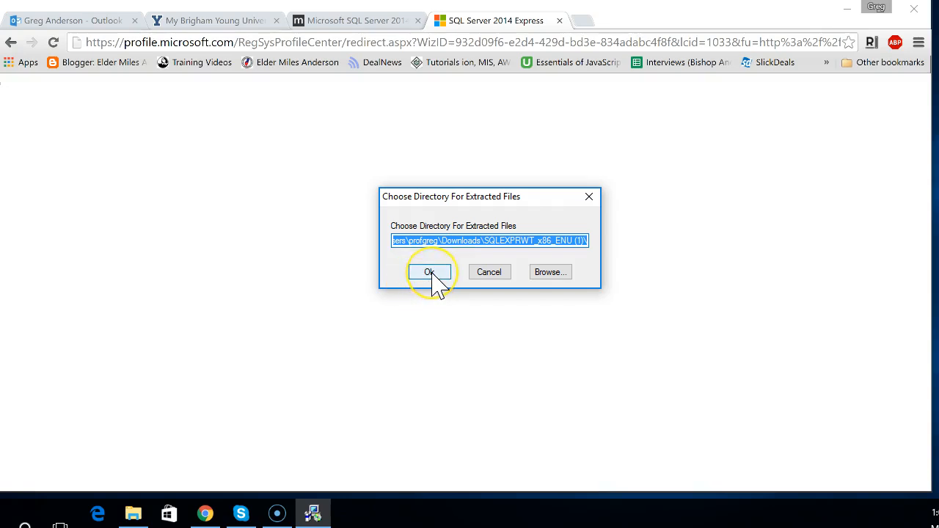
click(430, 273)
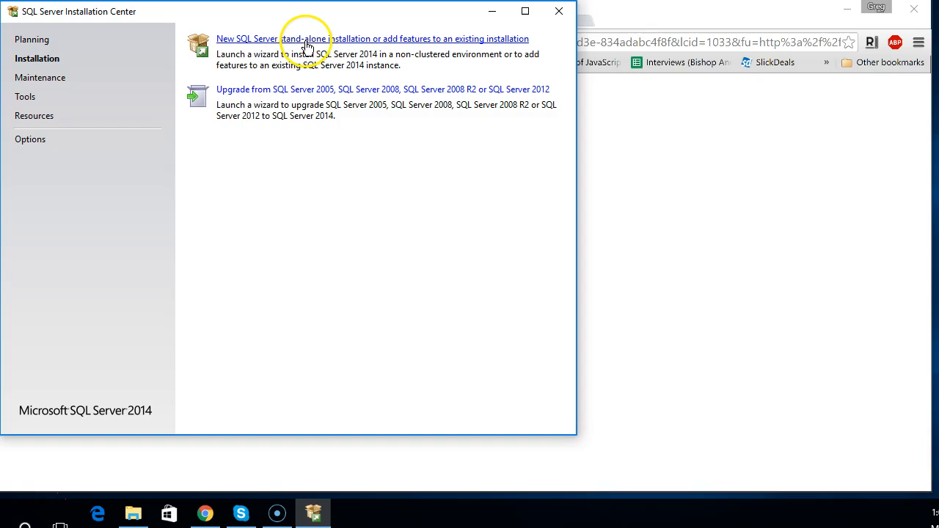
click(331, 44)
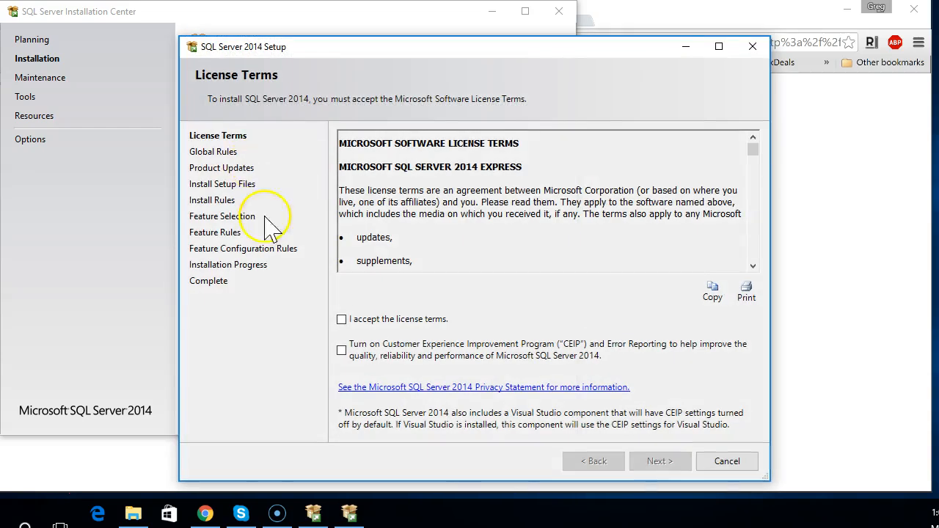
Accept the license terms and continue the setup with the default Express features and instance root directory.
click(342, 320)
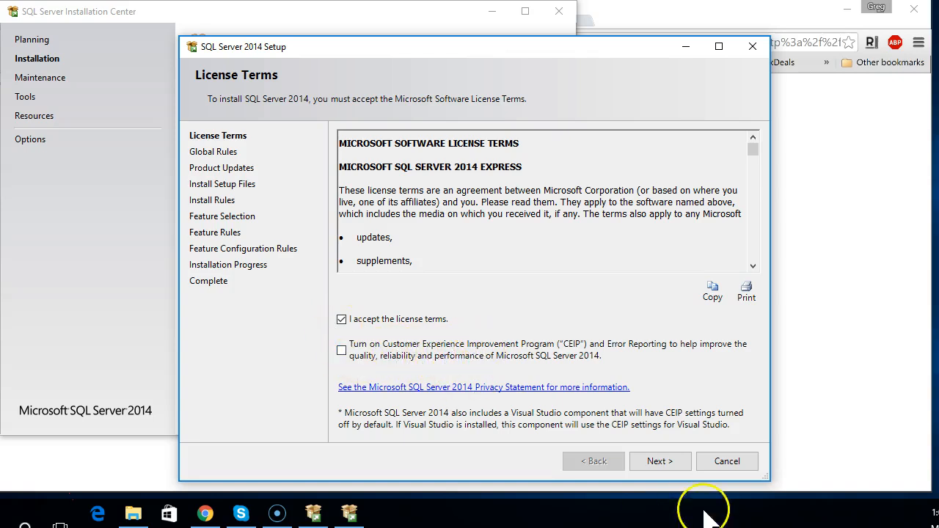
click(670, 465)
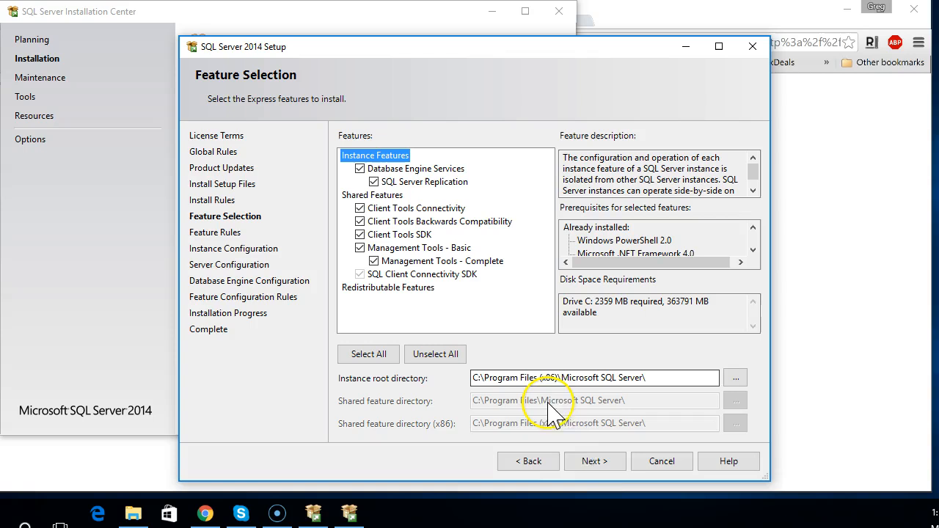
click(604, 462)
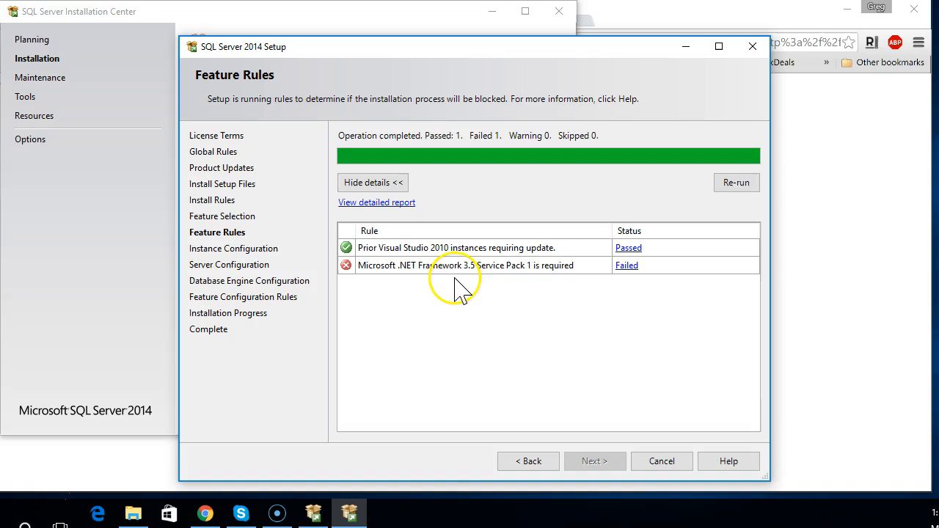
Read the rule check details for Microsoft .NET Framework 3.5 Service Pack 1 and return to the feature selection.
click(629, 268)
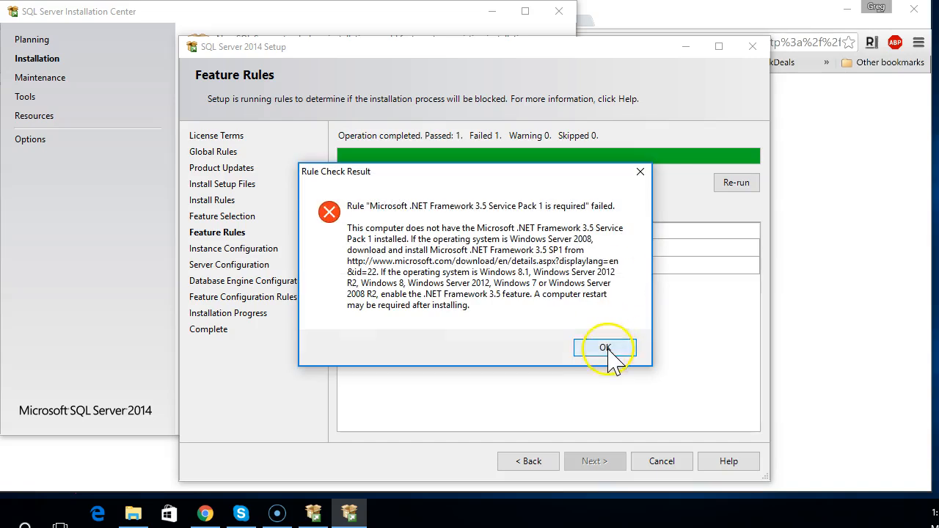
click(609, 348)
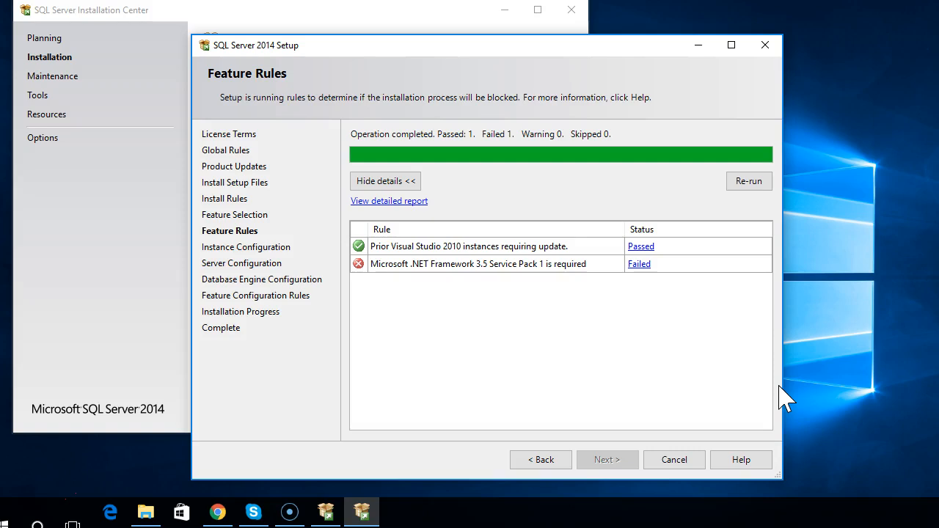
click(543, 461)
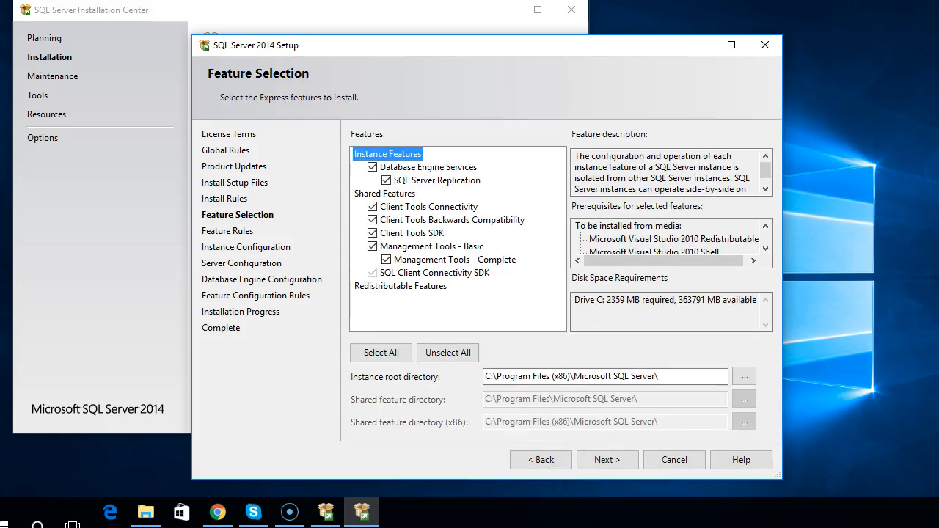
Examine the prerequisites for the selected features to identify what must be installed manually.
click(765, 249)
click(765, 249)
click(765, 249)
click(766, 227)
click(766, 227)
click(765, 227)
click(766, 226)
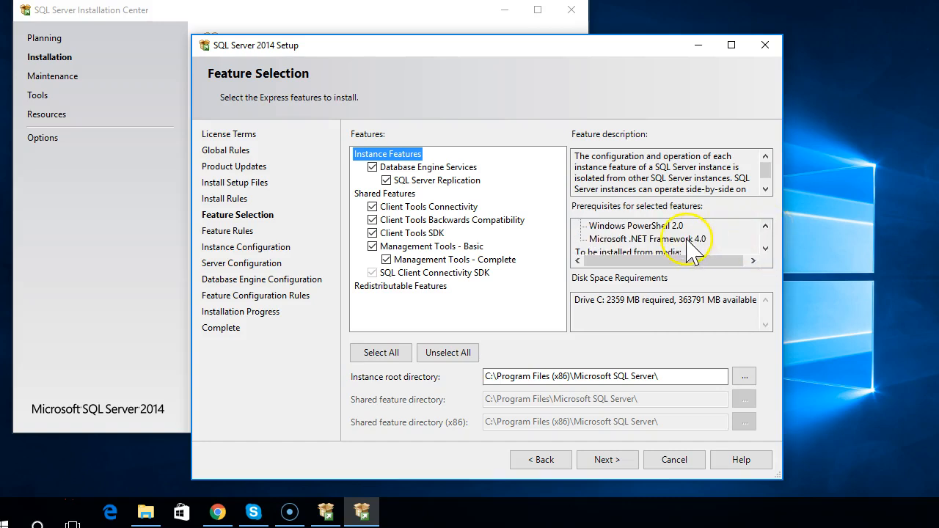
click(766, 249)
click(765, 249)
click(766, 249)
click(766, 248)
click(766, 249)
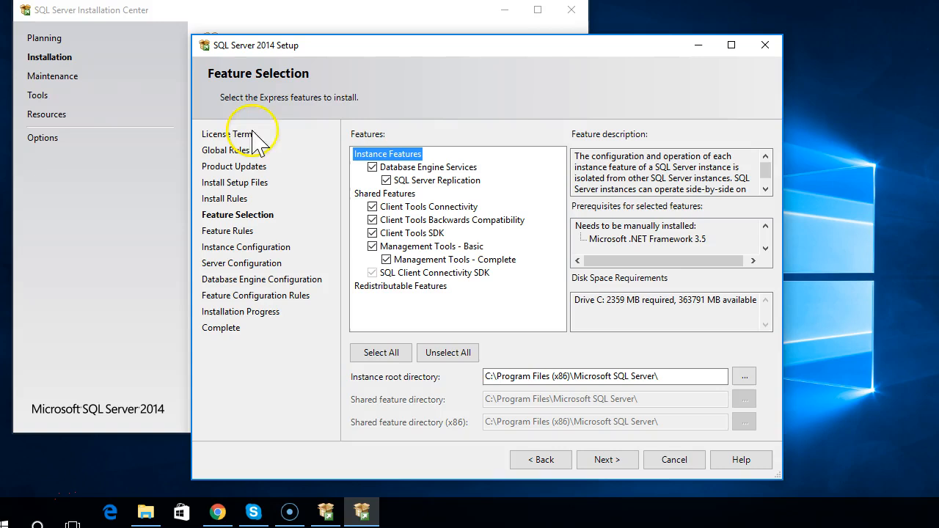
Switch to Chrome and download Microsoft .NET Framework 3.5 in English from the official Microsoft search result, declining the recommended extras.
drag(0, 15, 705, 14)
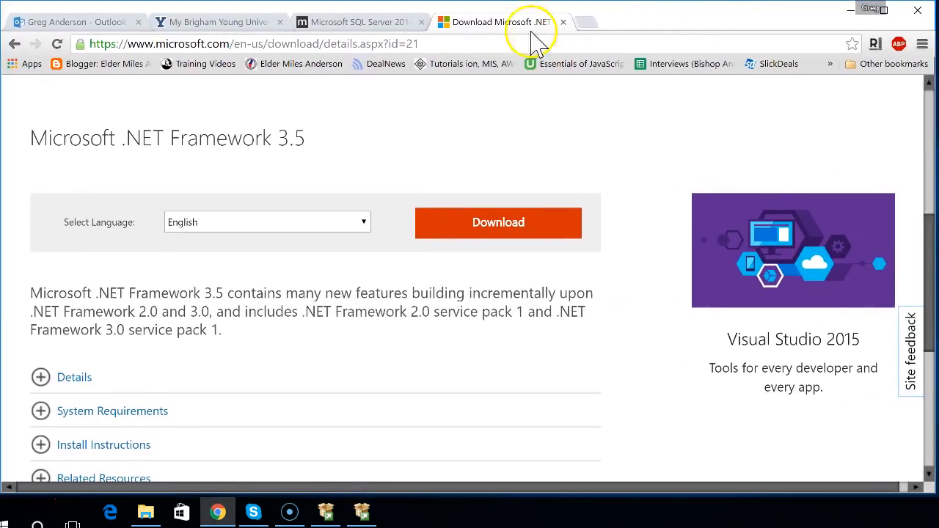
click(14, 45)
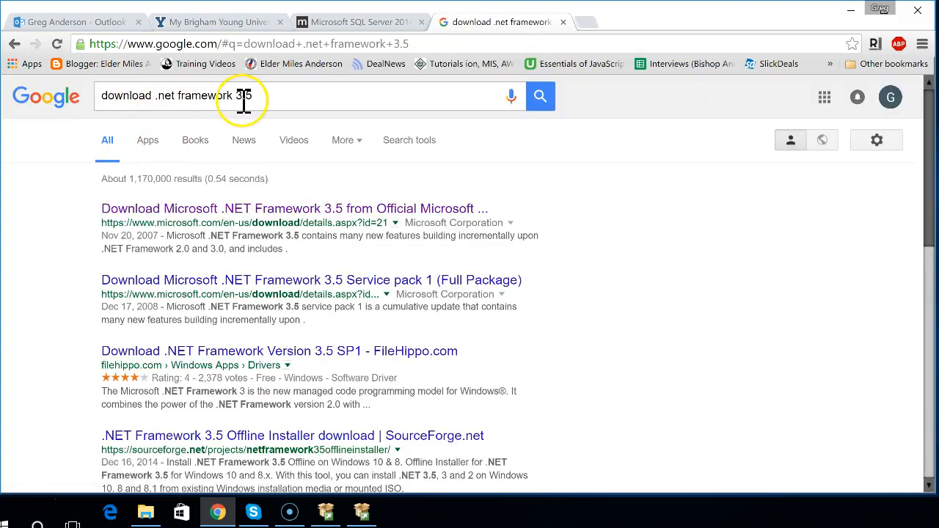
click(262, 207)
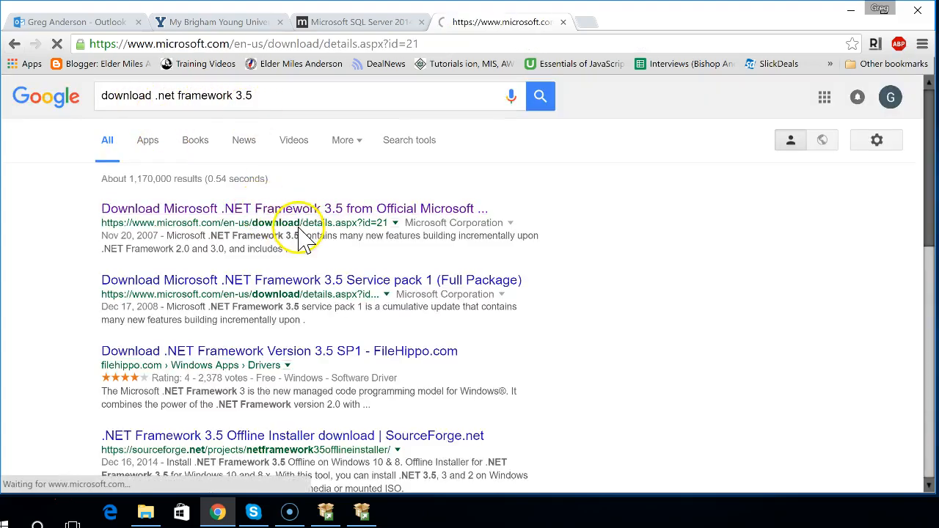
scroll(302, 294, down, 5)
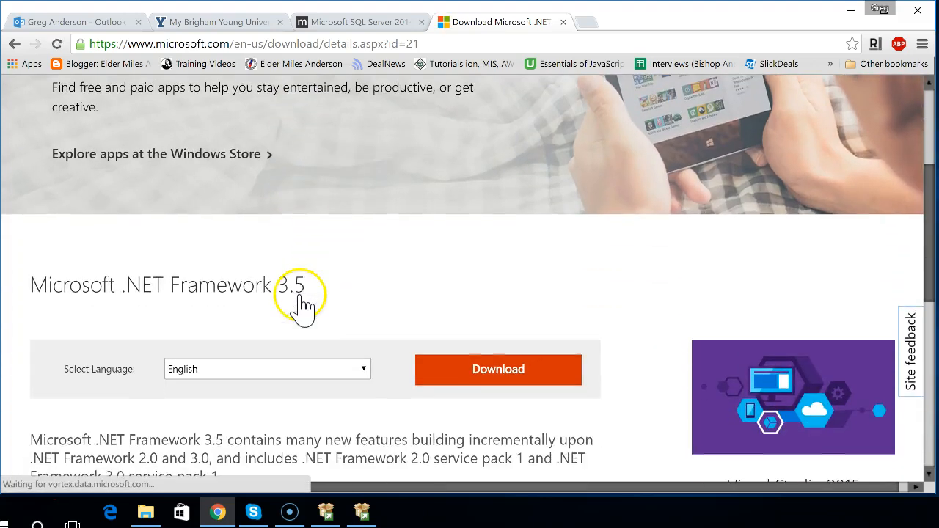
scroll(302, 297, down, 2)
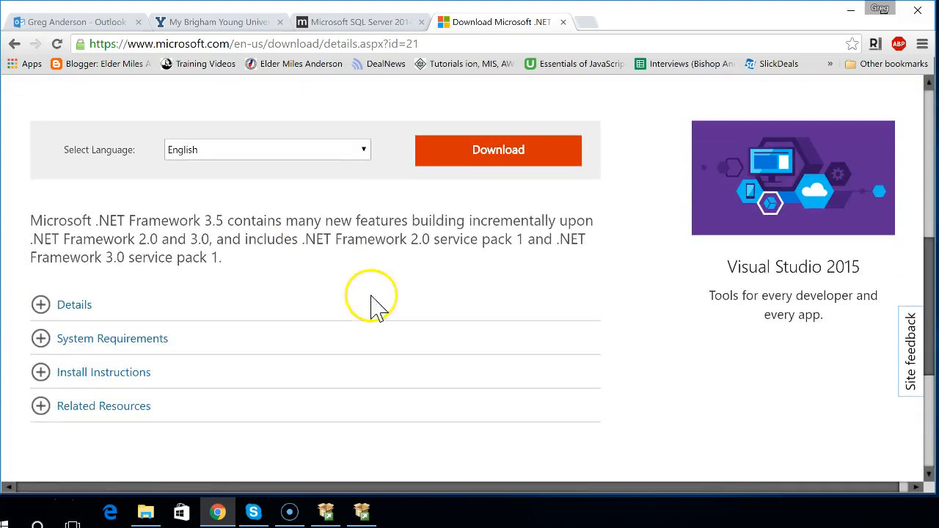
click(498, 152)
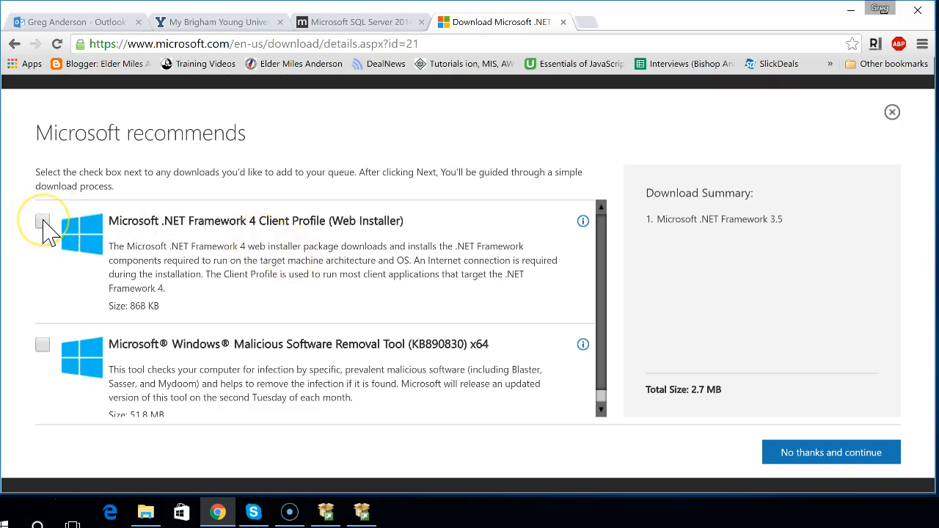
click(820, 458)
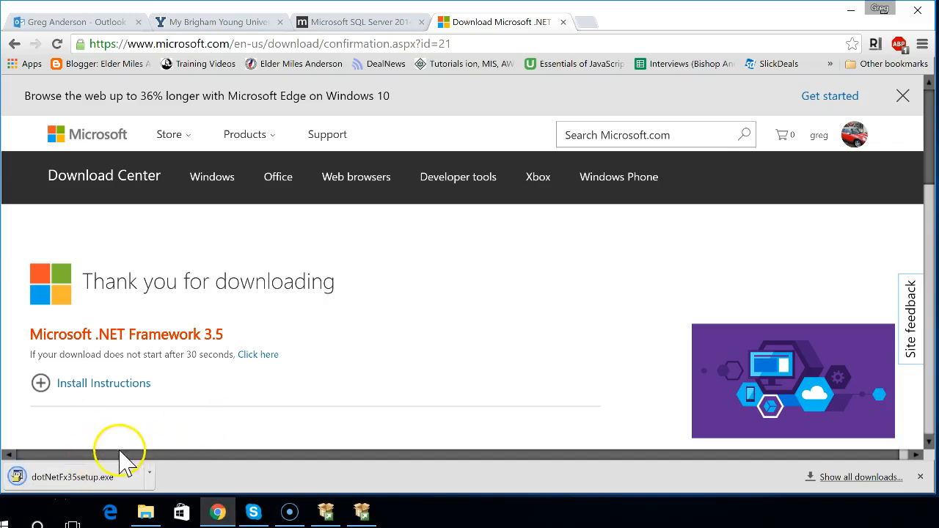
Run dotNetFx35setup.exe, download and install the .NET Framework 3.5 Windows feature, and close the installer.
click(73, 478)
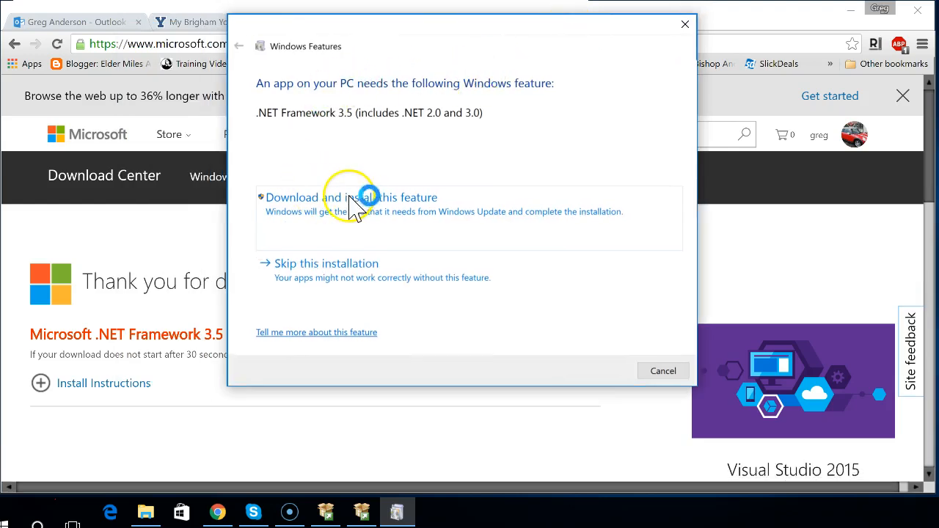
click(355, 205)
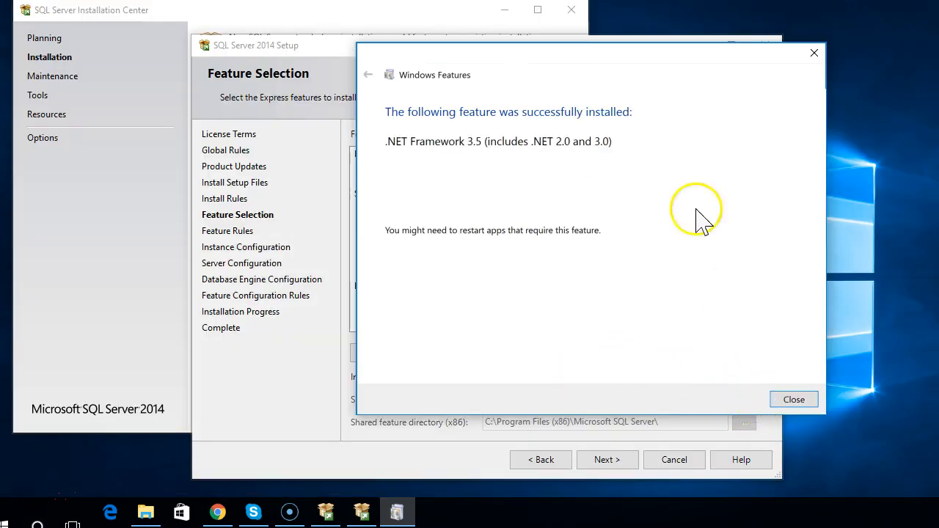
click(795, 400)
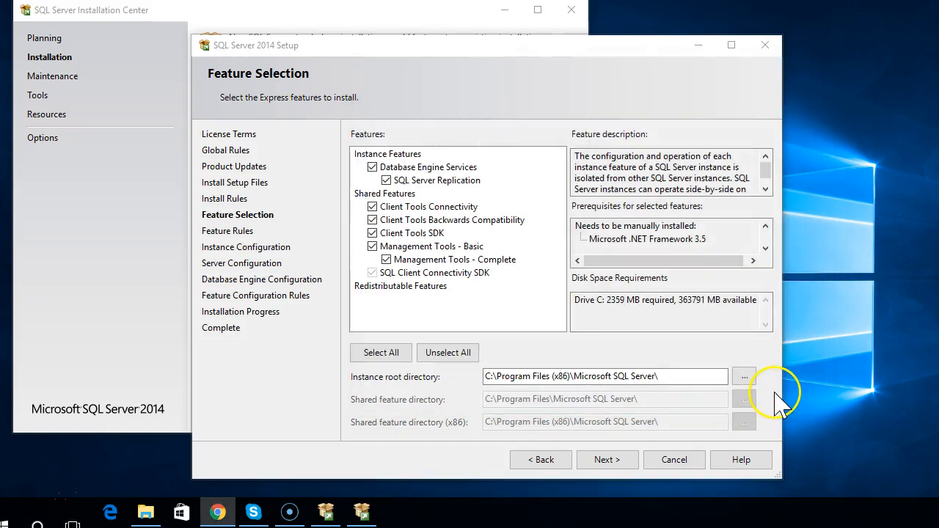
Return to the SQL Server 2014 setup, continue with the selected features, and accept the named instance SQLExpress.
click(596, 54)
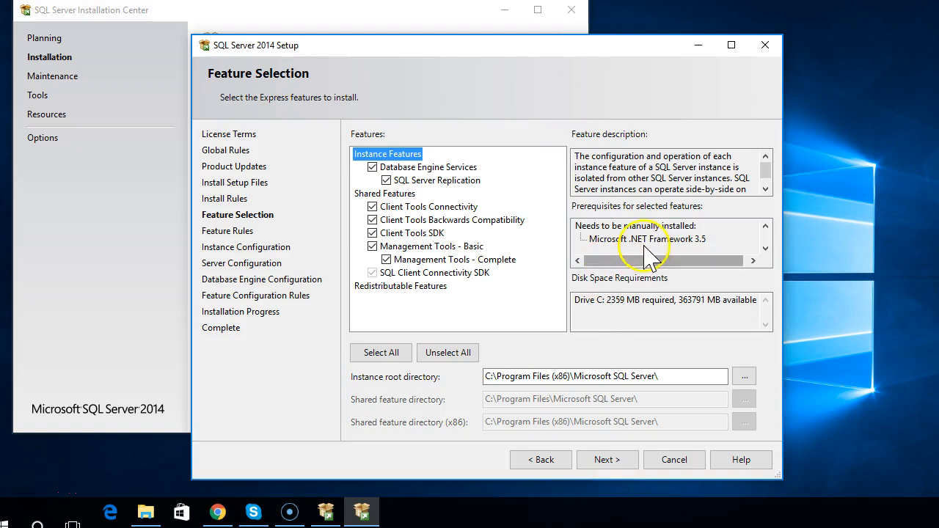
click(604, 461)
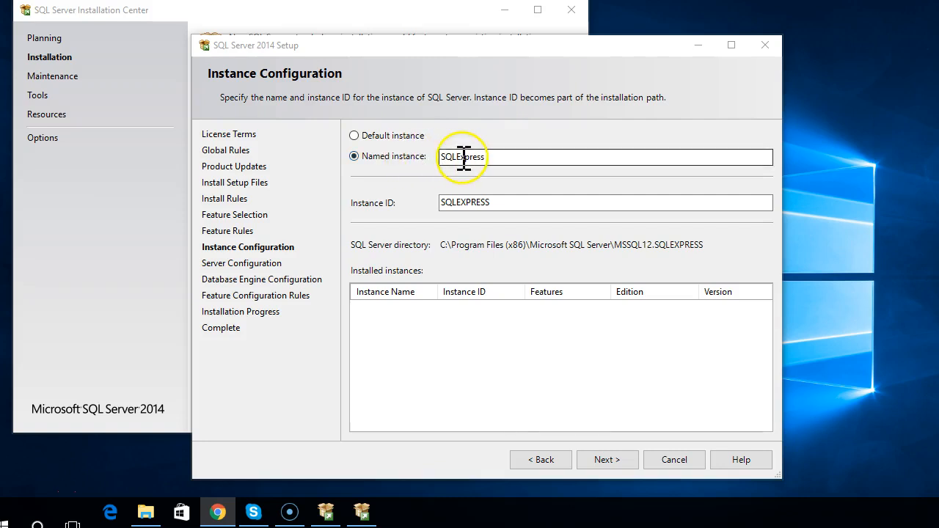
click(600, 462)
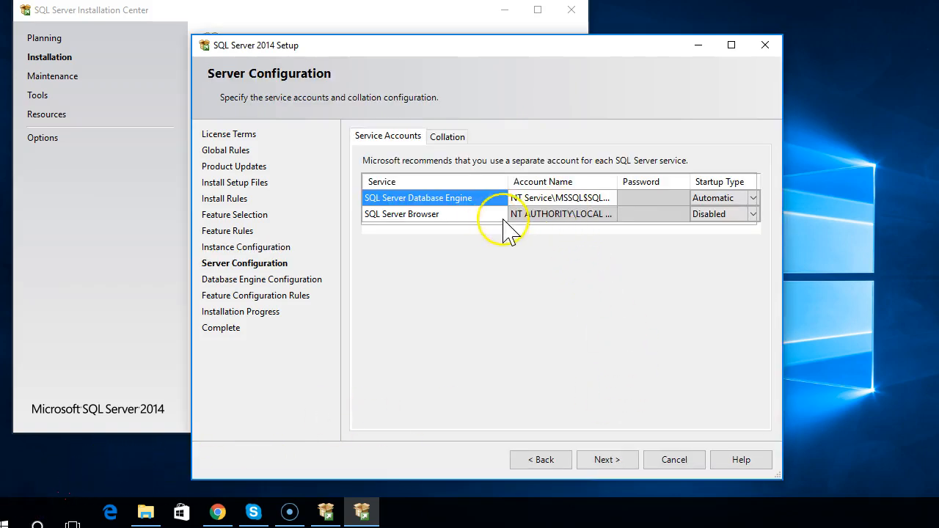
Accept the default service accounts and Windows authentication mode, install SQL Server, and review the status of all installed features.
click(603, 461)
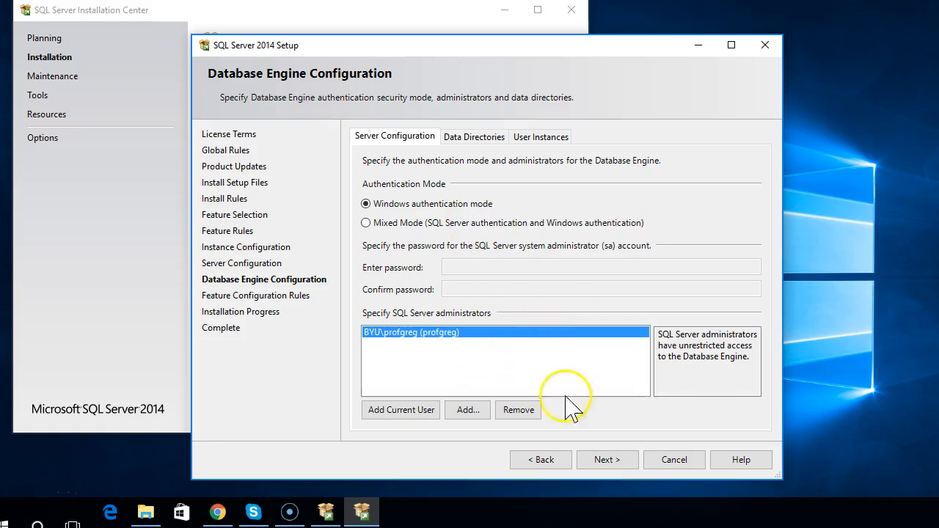
click(622, 466)
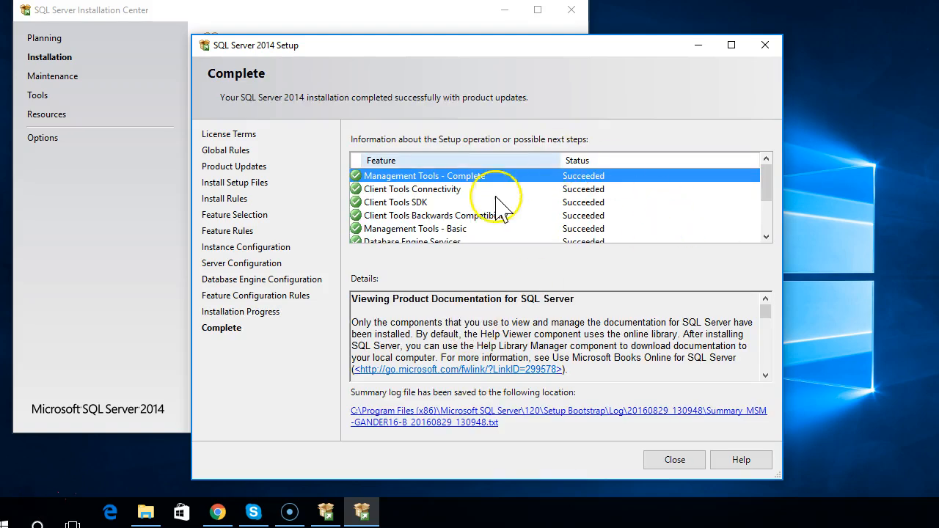
drag(766, 188, 771, 225)
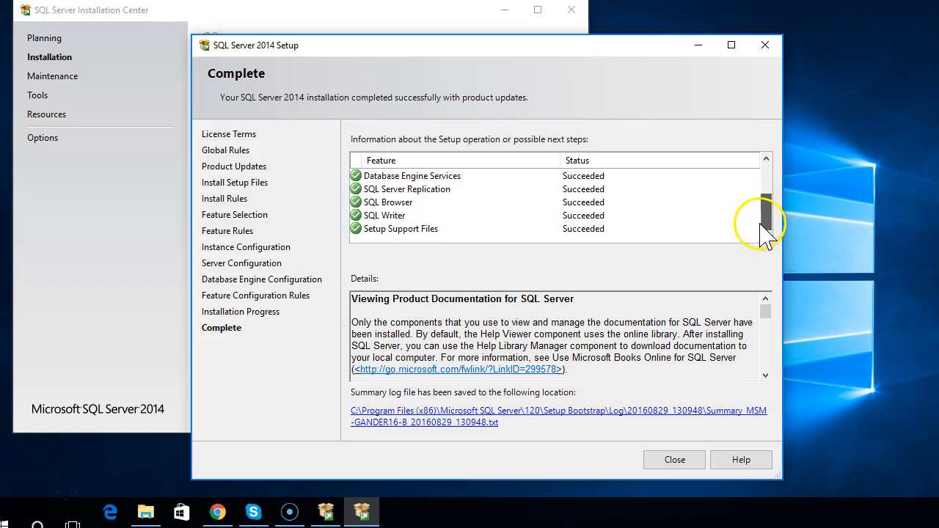
Close the completed SQL Server 2014 setup, review the Installation Center's Resources and Options pages, and close the Installation Center.
click(664, 459)
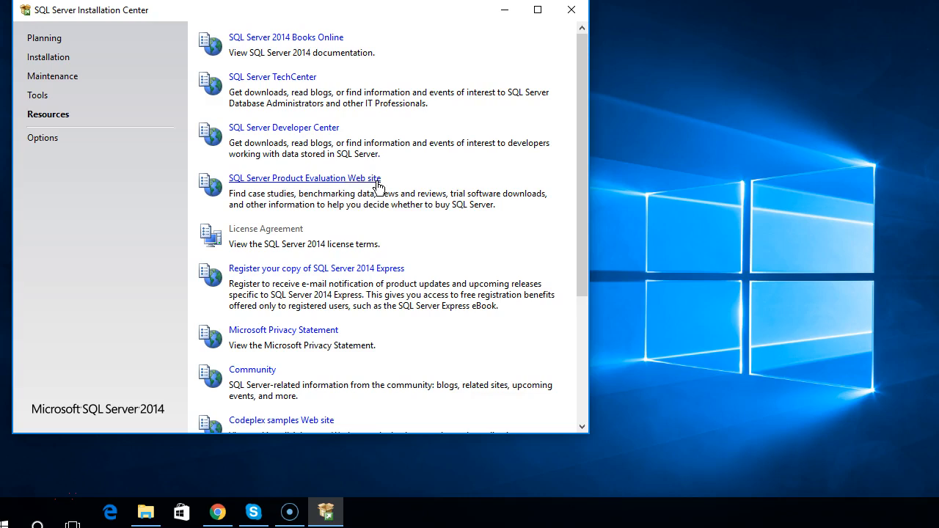
click(72, 119)
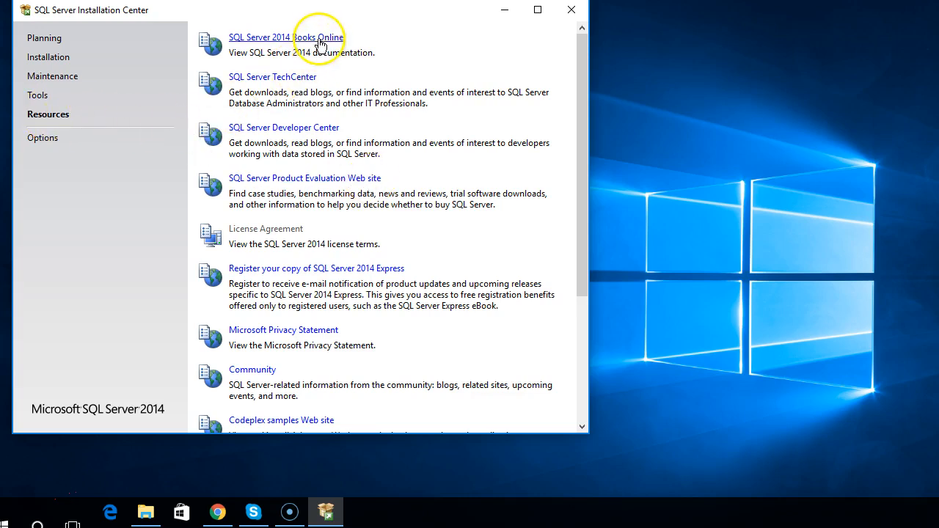
click(279, 41)
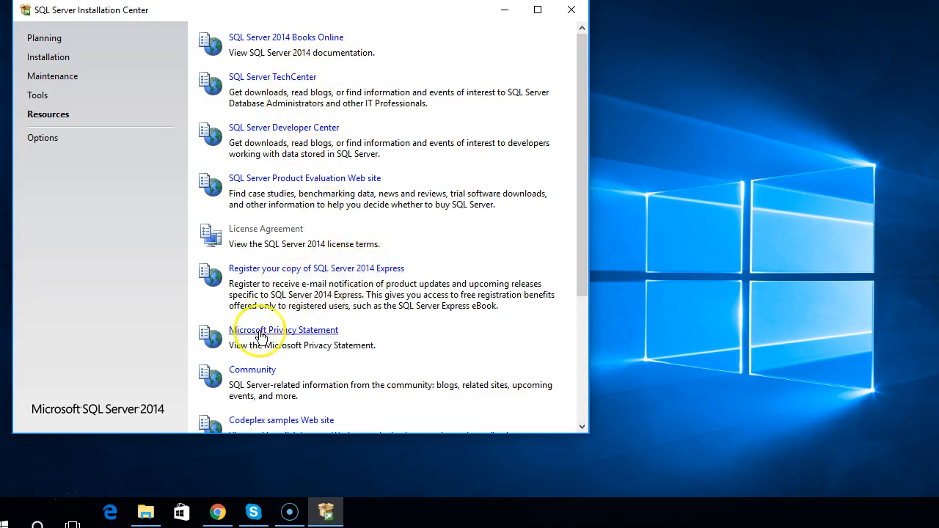
scroll(384, 351, down, 3)
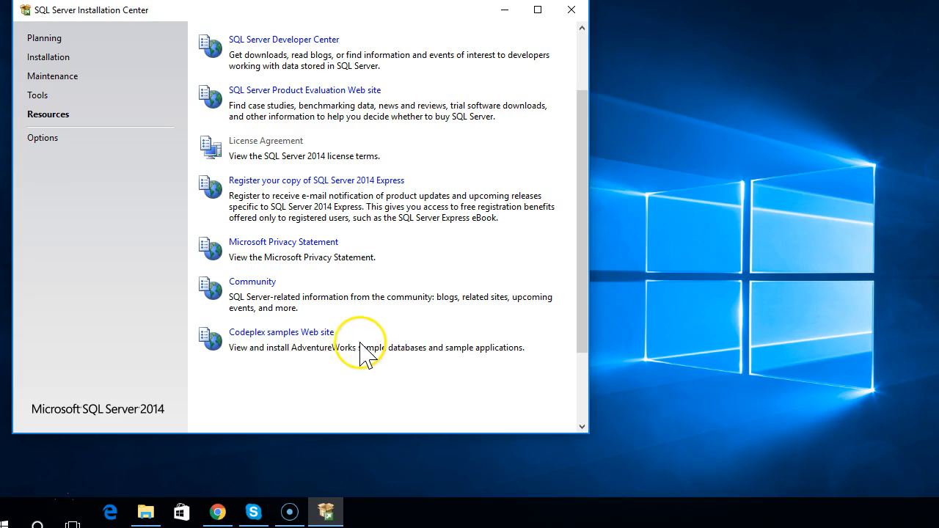
scroll(294, 309, up, 3)
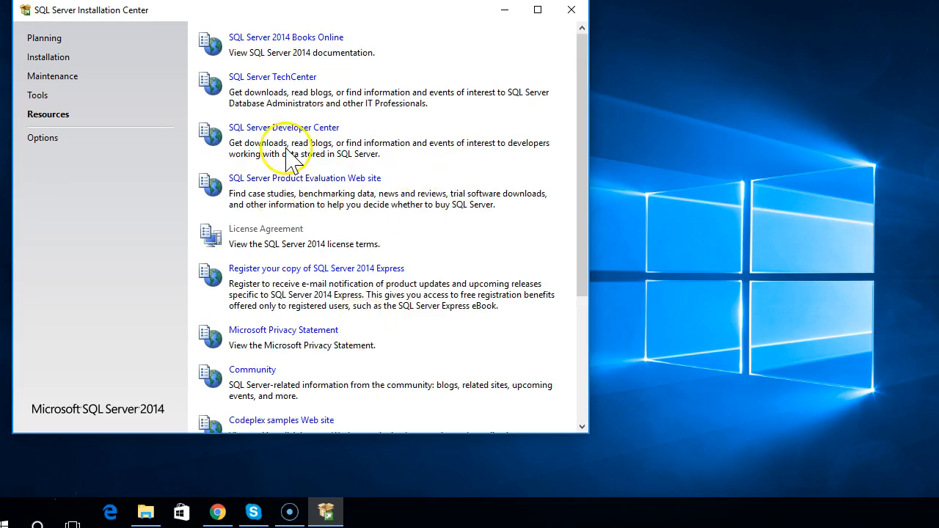
click(37, 146)
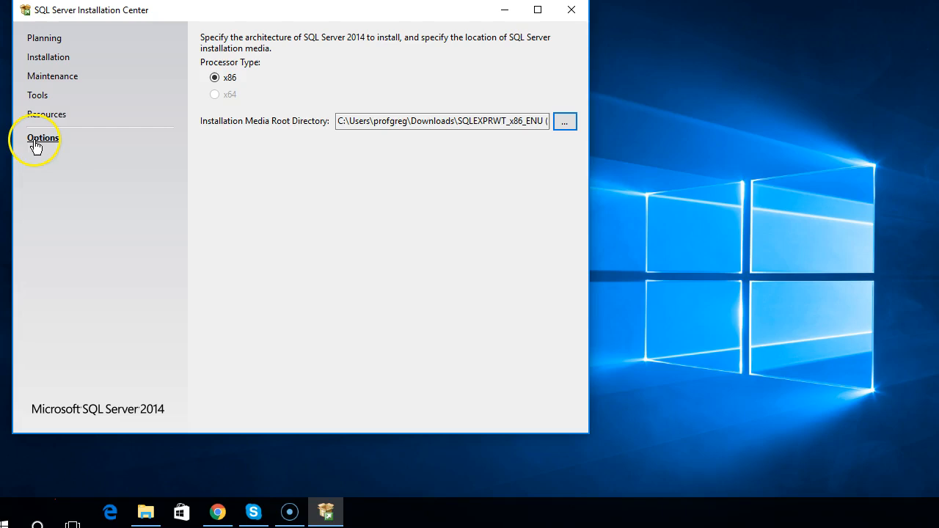
click(571, 10)
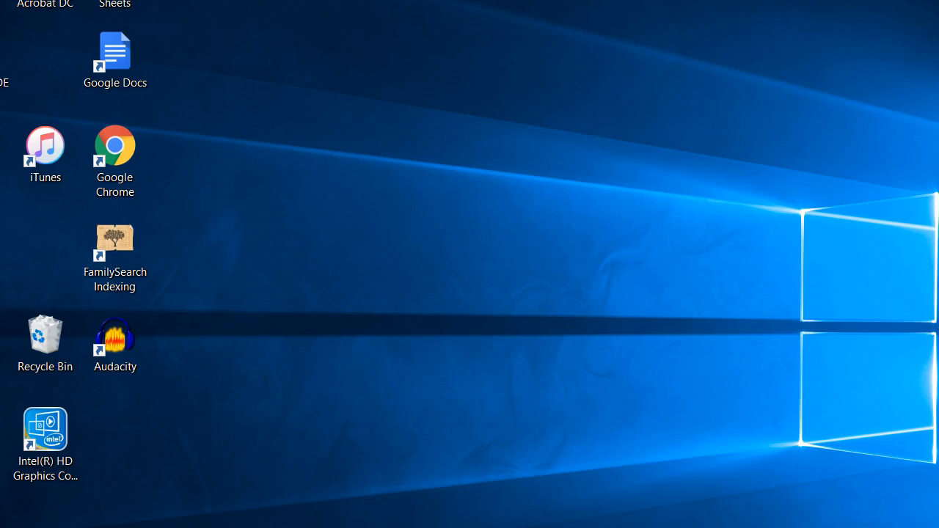
Launch SQL Server 2014 Management Studio and connect to the local SQLEXPRESS Database Engine using Windows Authentication.
key(super)
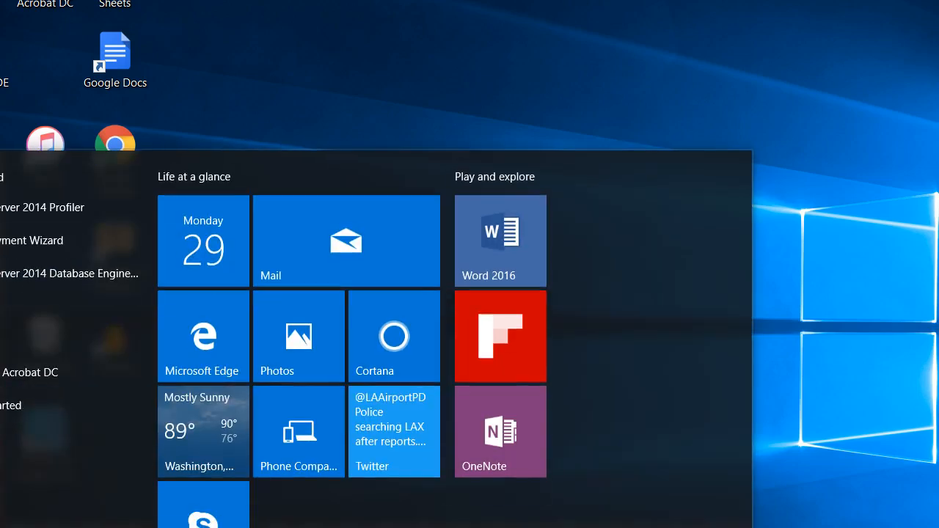
click(4, 524)
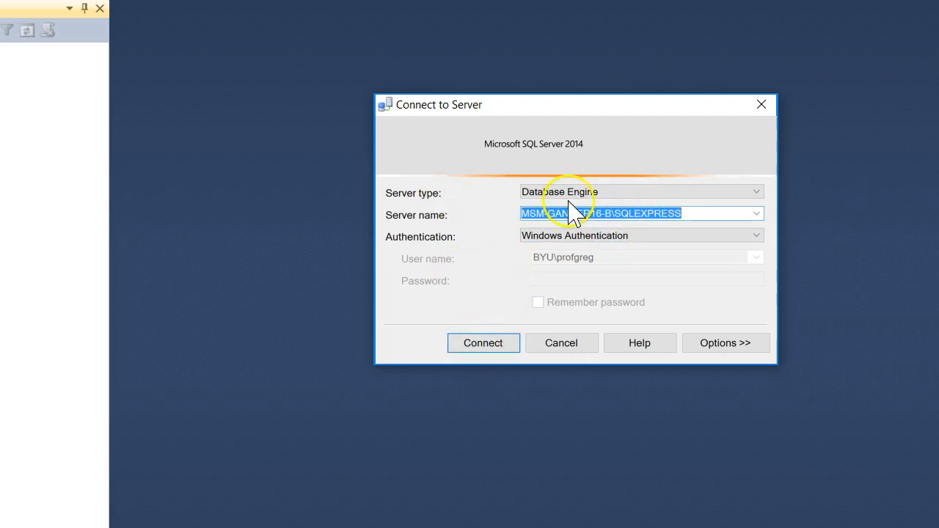
click(486, 342)
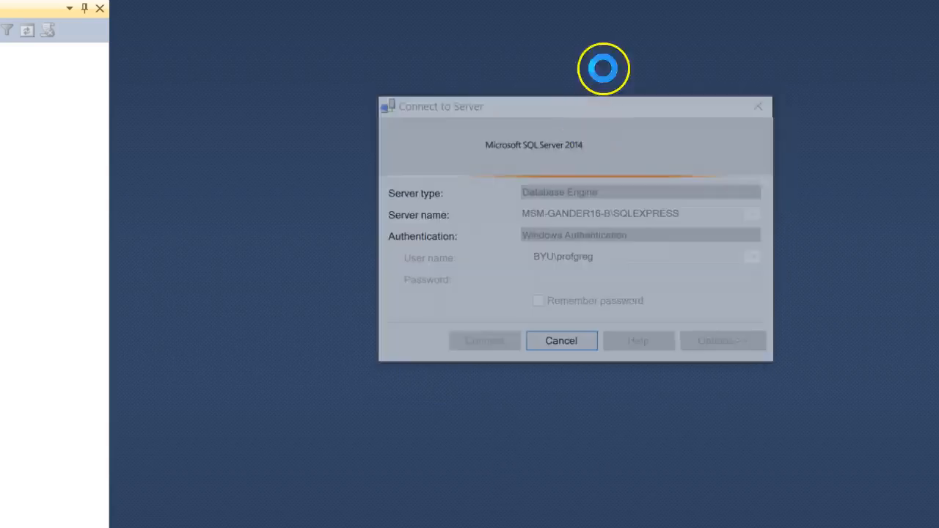